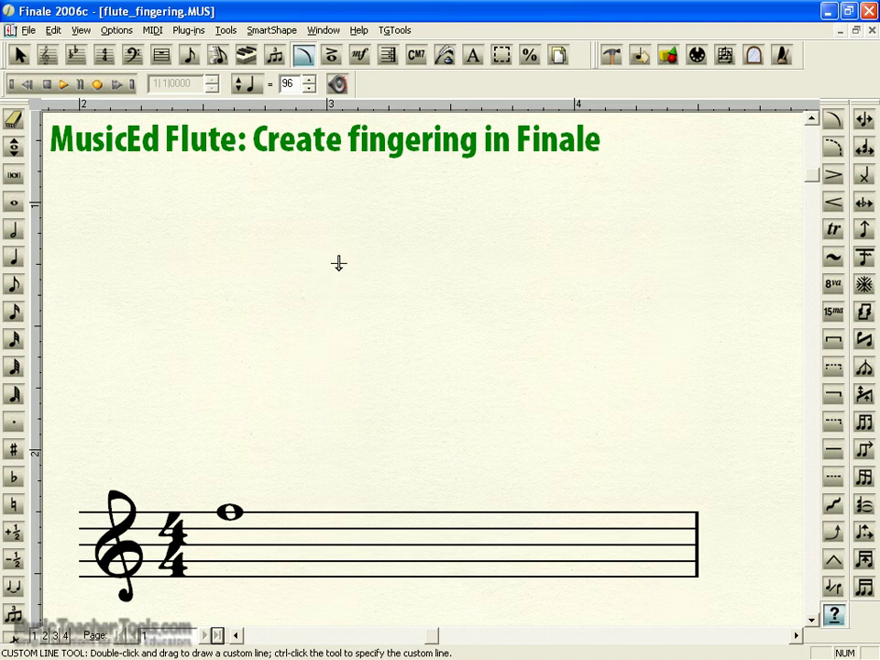
Choose the Custom Line tool in the Smart Shape Palette and open the Smart Line Selection list.
left_click(324, 30)
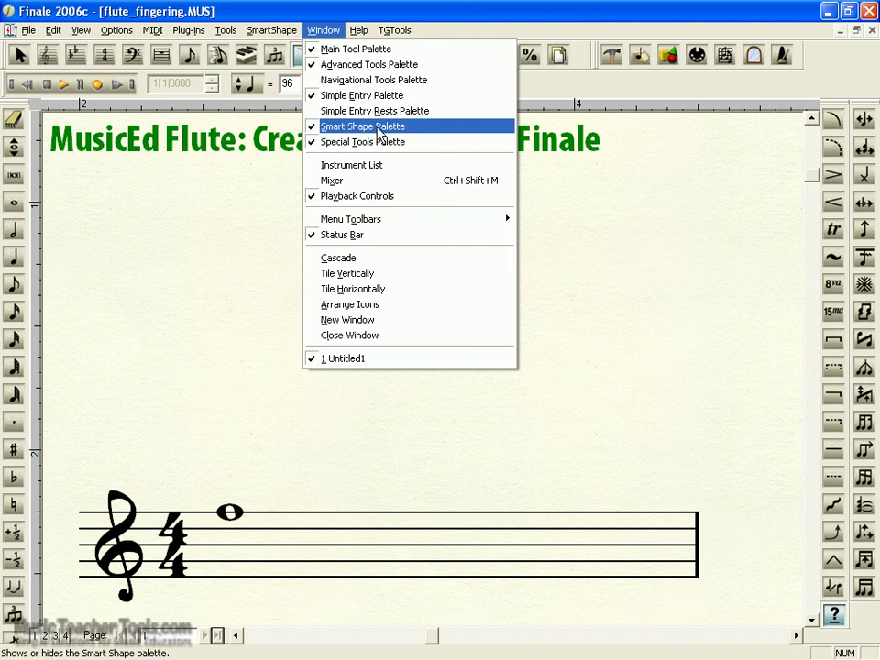
left_click(575, 18)
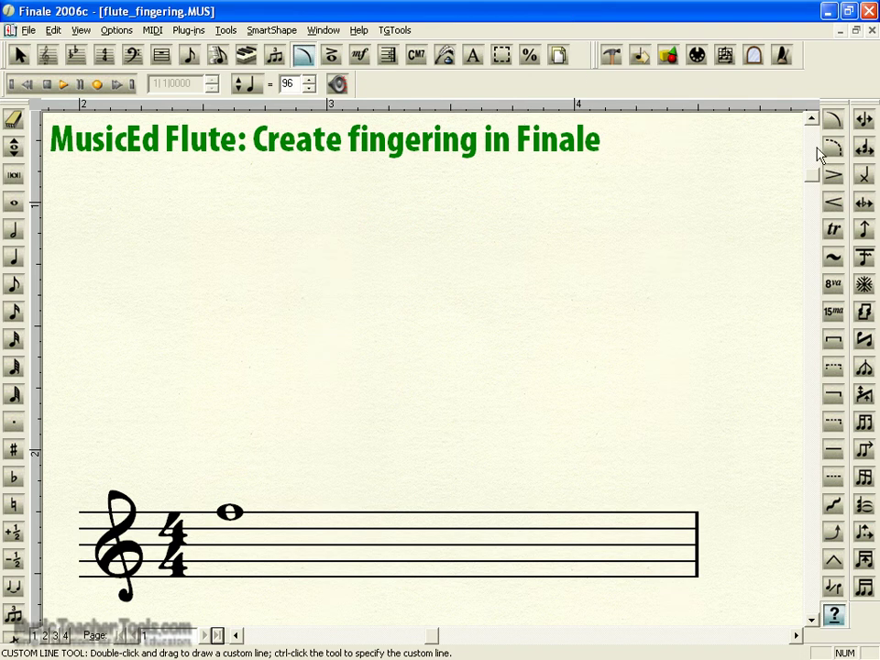
left_click(828, 509)
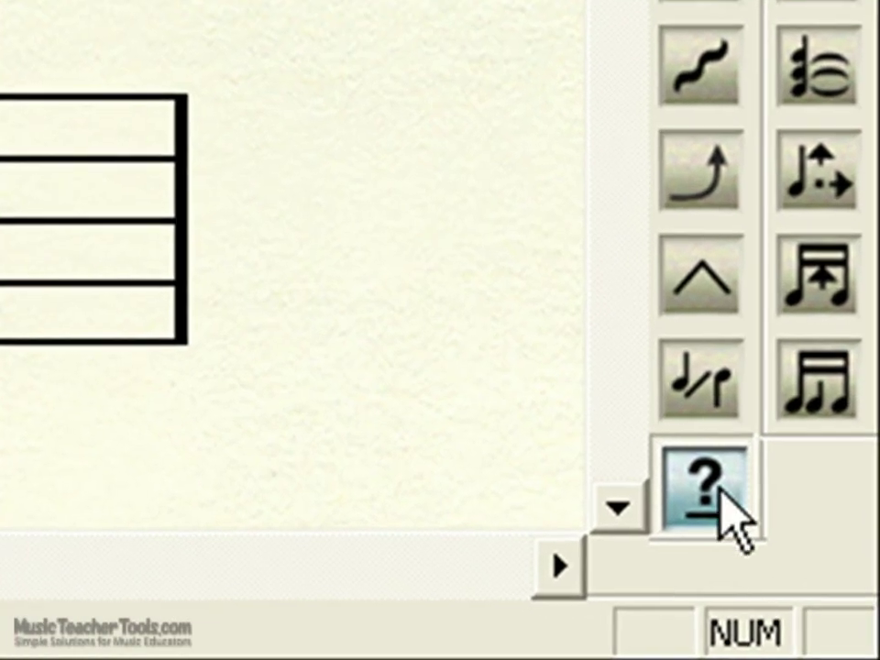
left_click(734, 512)
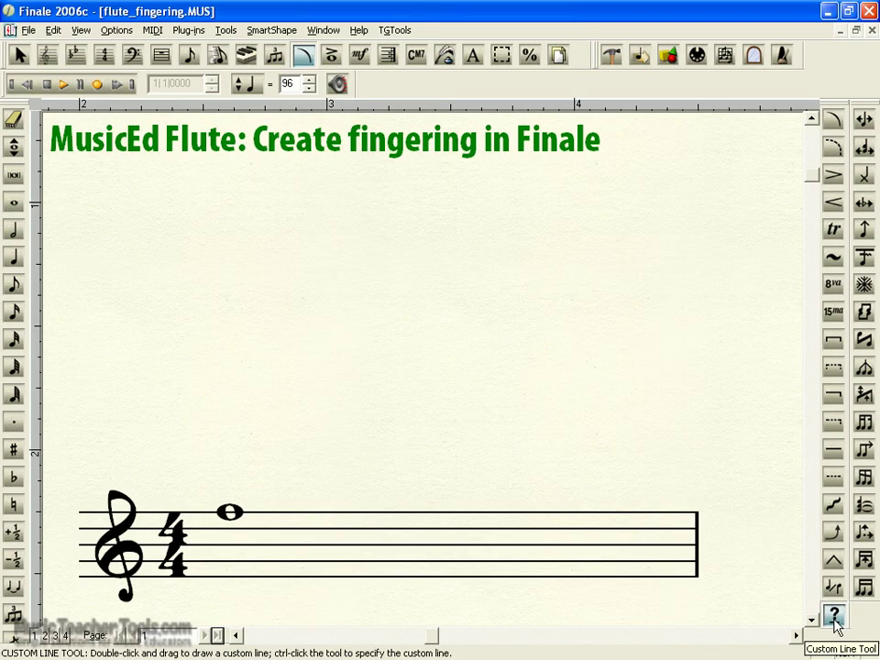
left_click(834, 619, "ctrl")
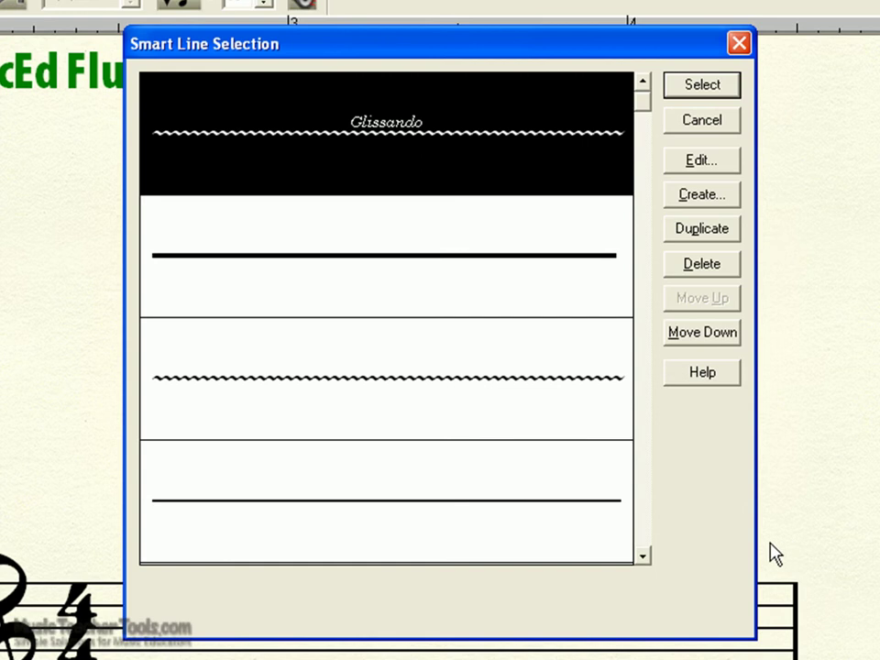
Create a new smart line from the Smart Line Selection dialog.
left_click(704, 194)
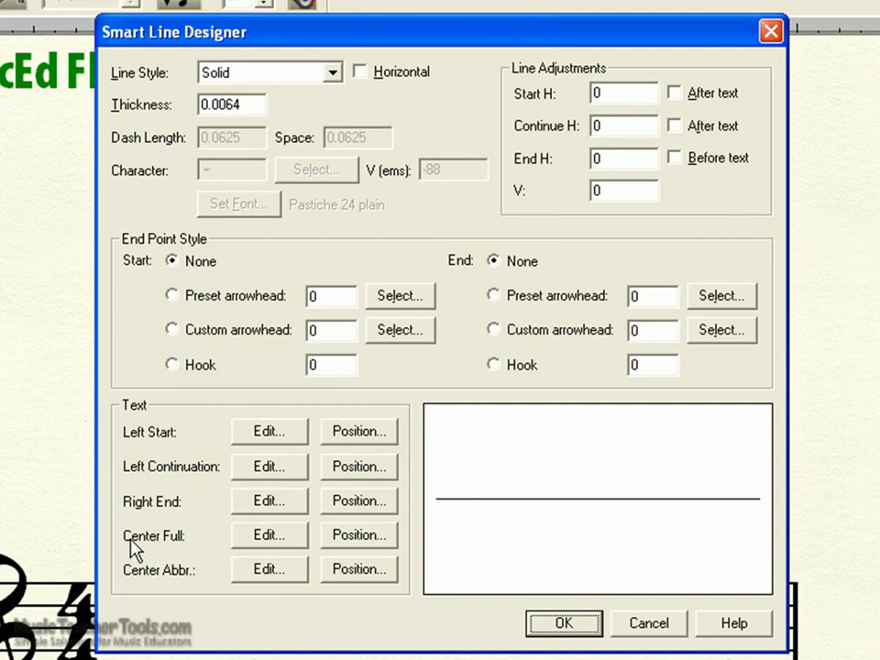
Give the Center Full text the Music Ed Flute font at size 24.
left_click(267, 535)
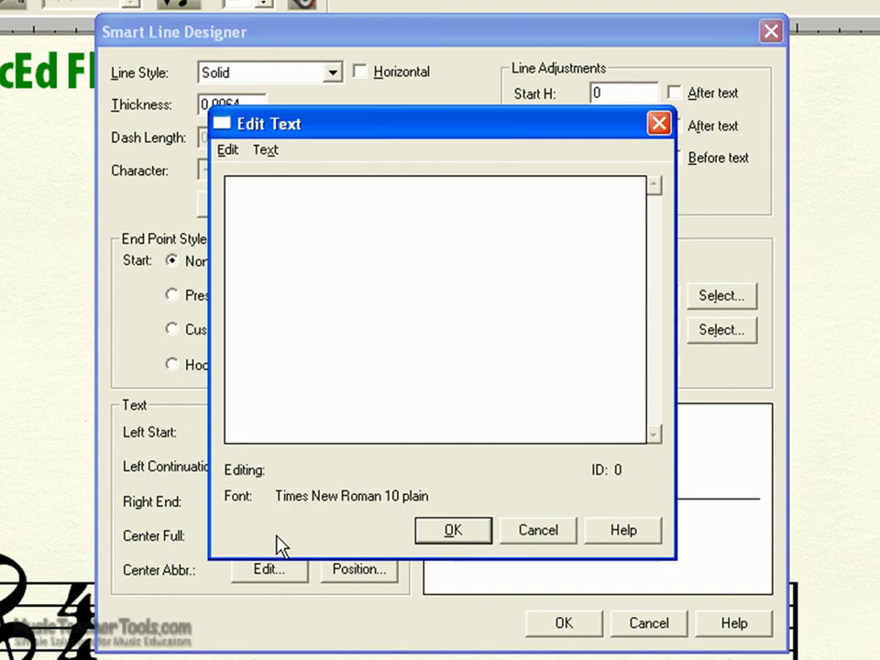
left_click(266, 151)
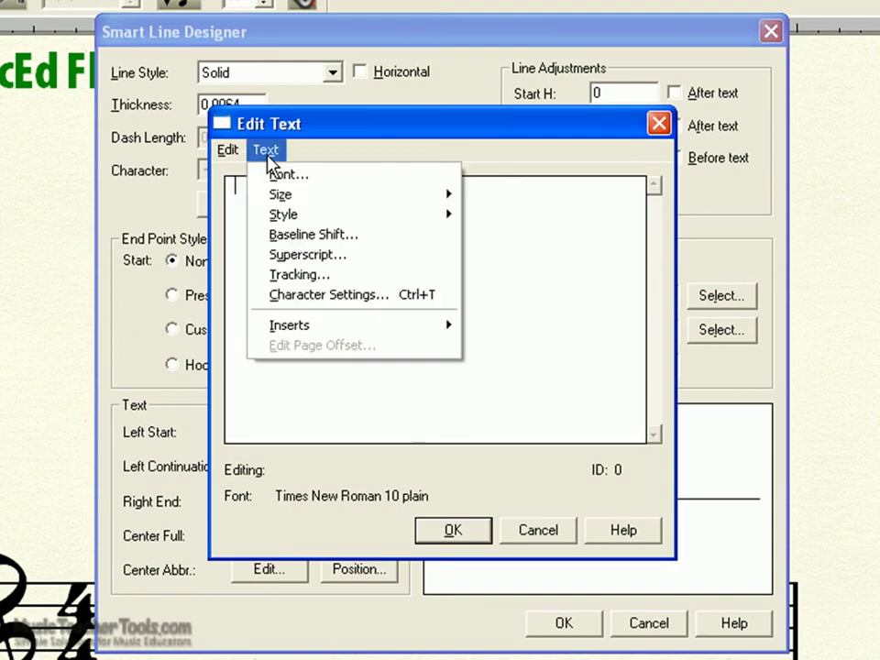
left_click(306, 175)
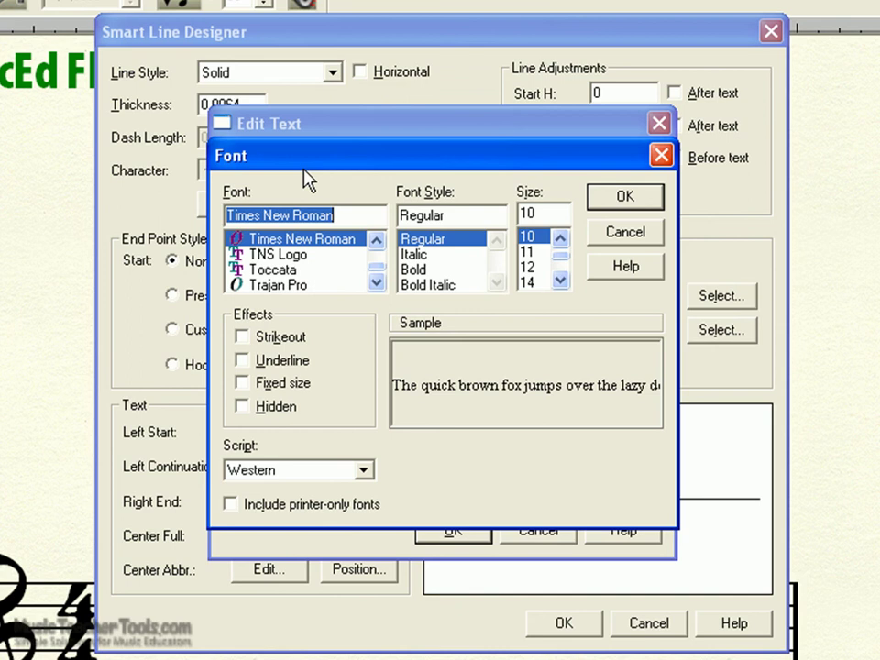
type("mu")
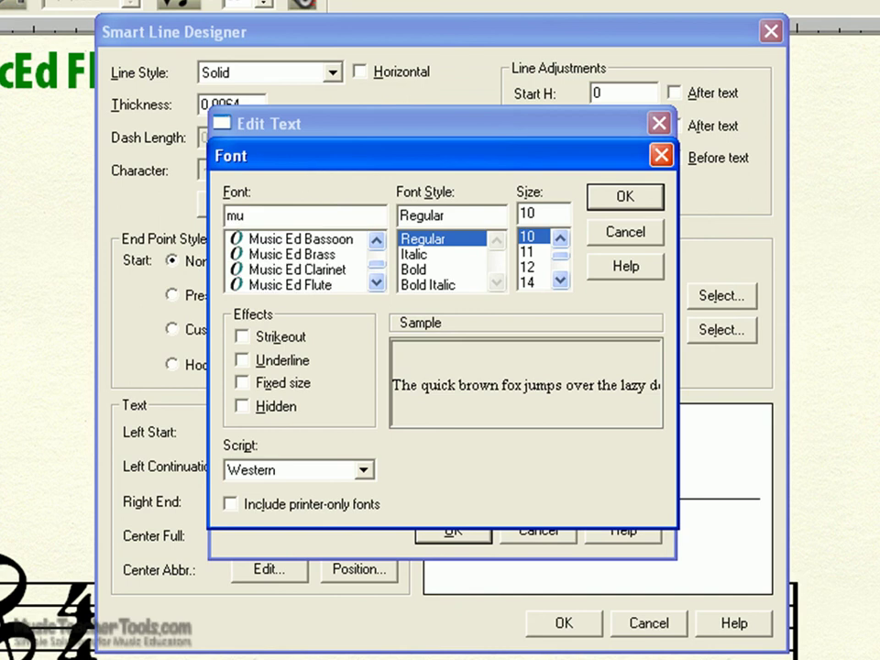
type("sic")
left_click(330, 285)
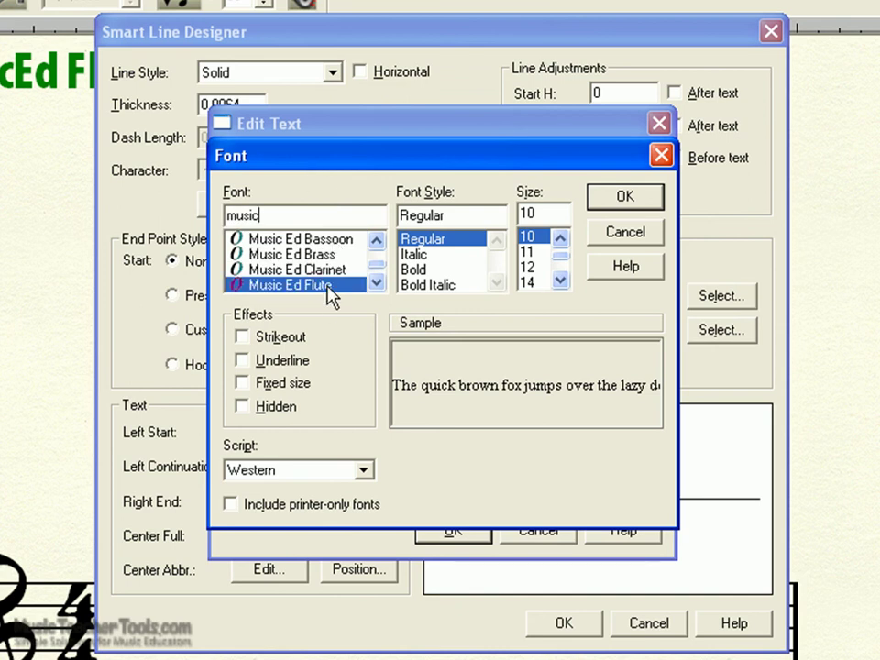
double_click(540, 214)
type("24")
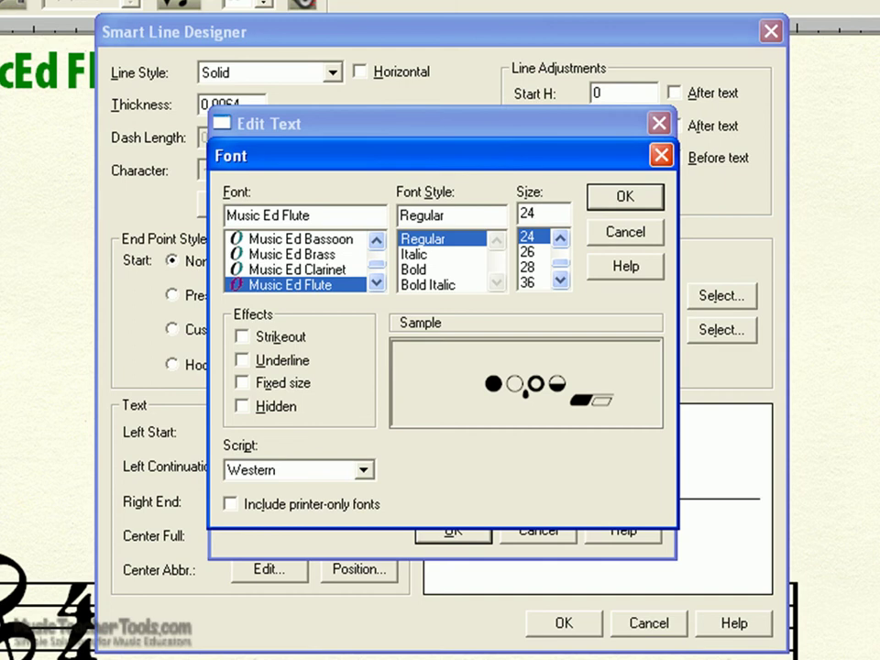
left_click(600, 205)
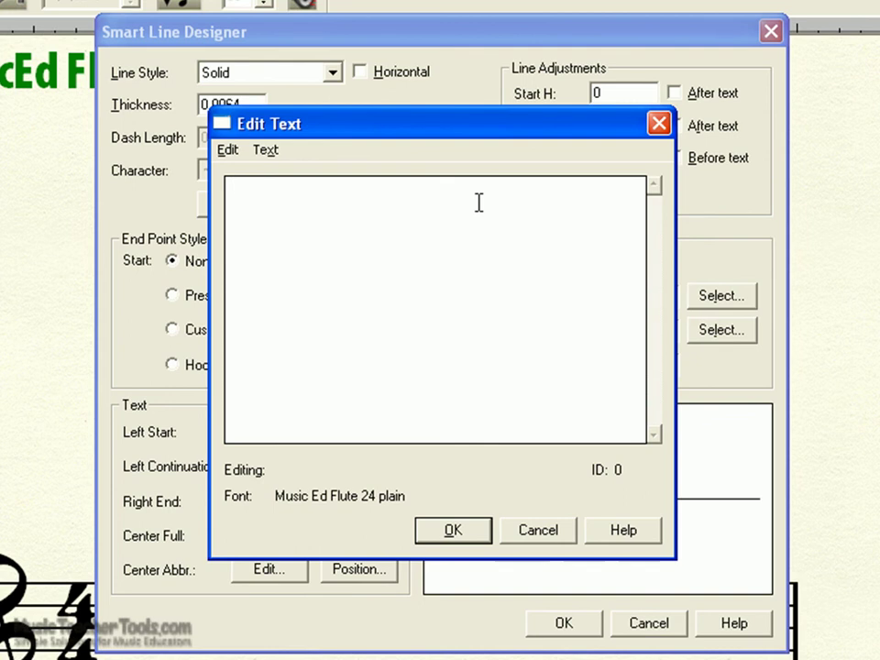
Enter the glyphs 'abcdefgh', replace them with 'd' for the F fingering, and confirm.
type("abcde")
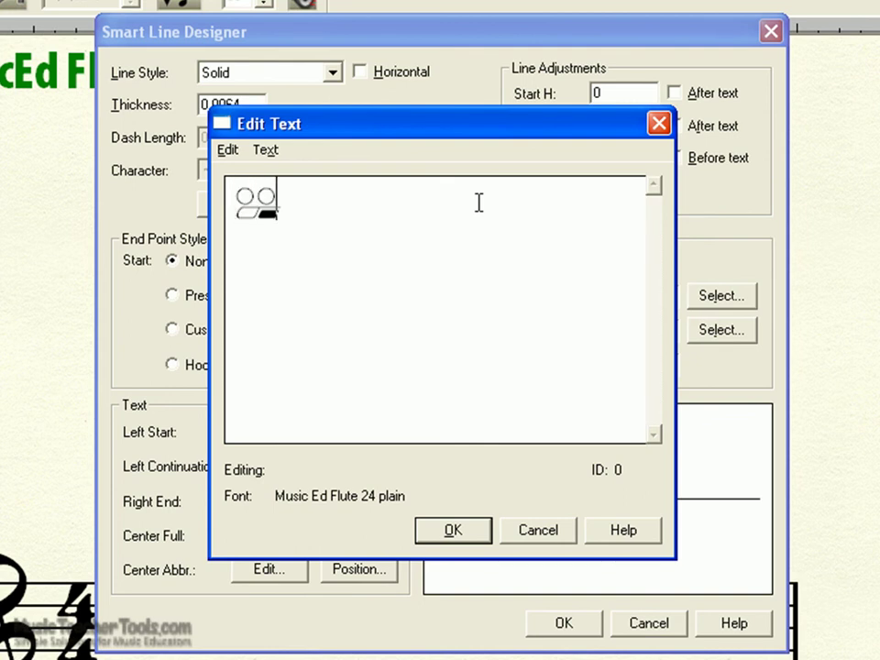
type("f")
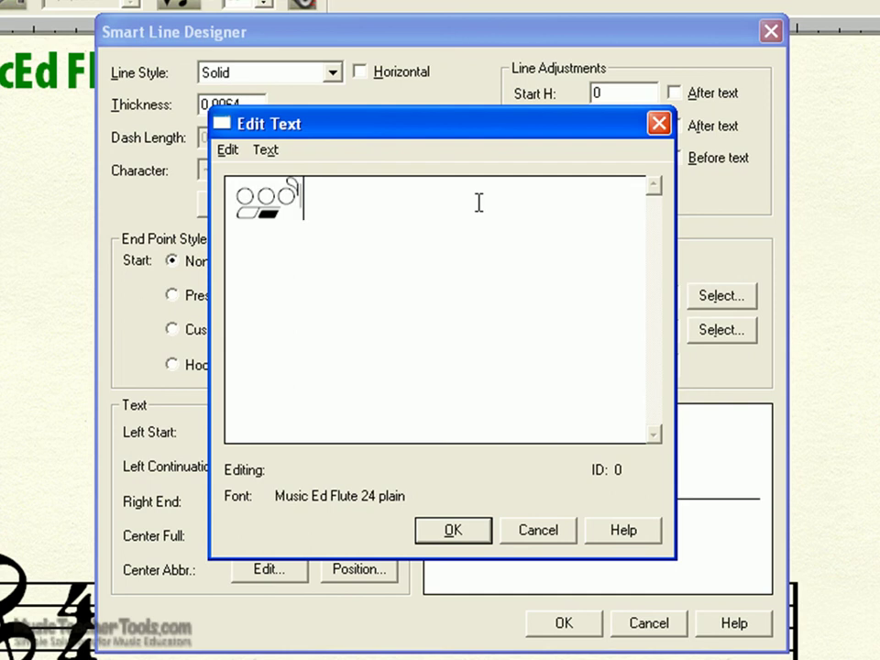
type("gh")
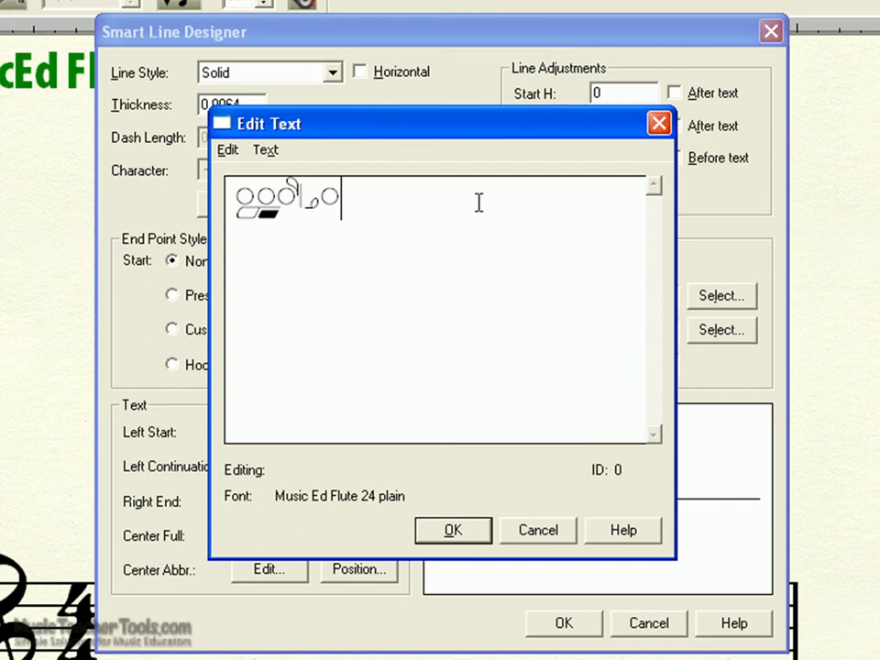
left_click_drag(479, 202, 196, 199)
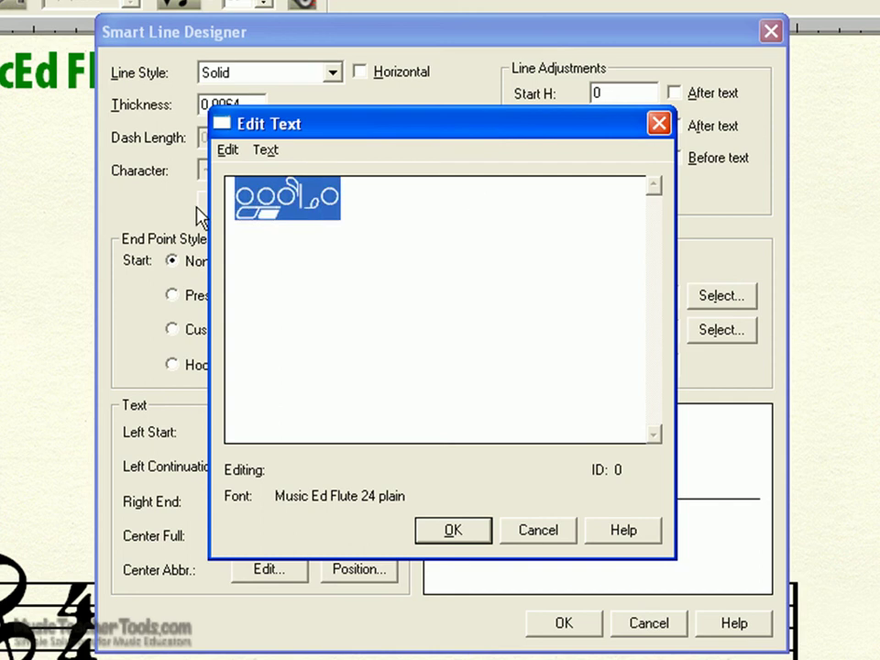
type("d")
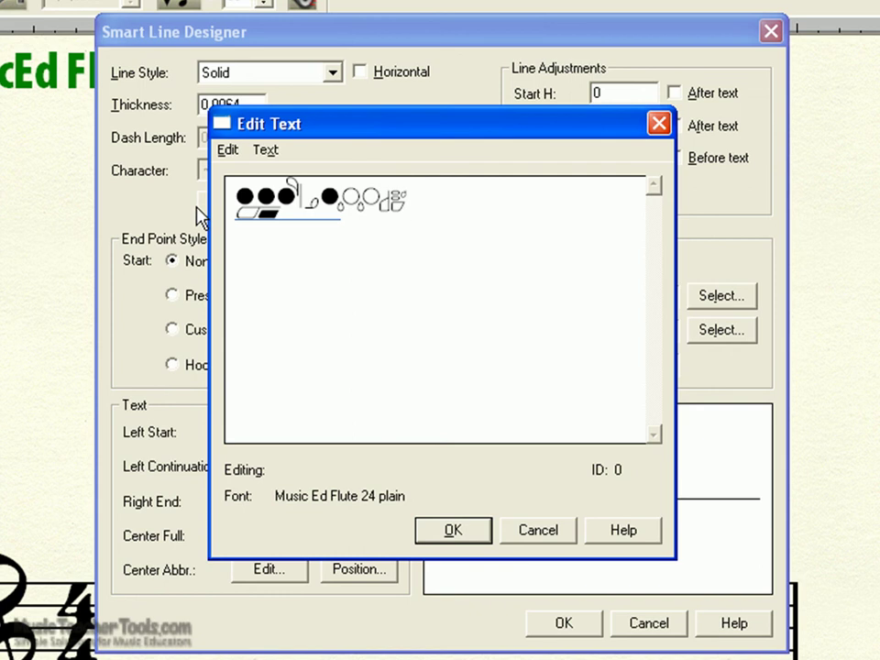
left_click(456, 531)
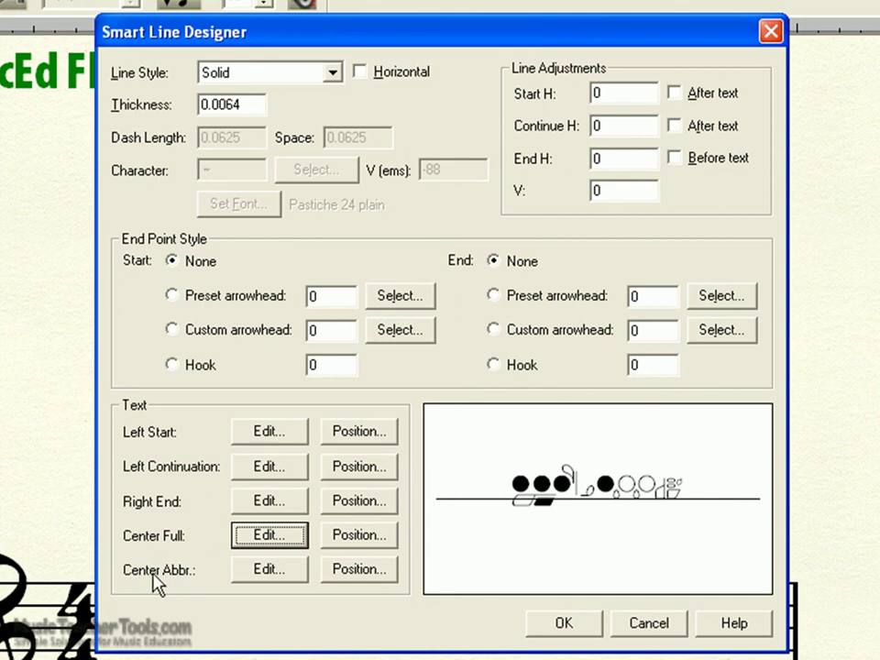
Paste the flute fingering glyphs into the abbreviated centre text and confirm.
left_click(268, 569)
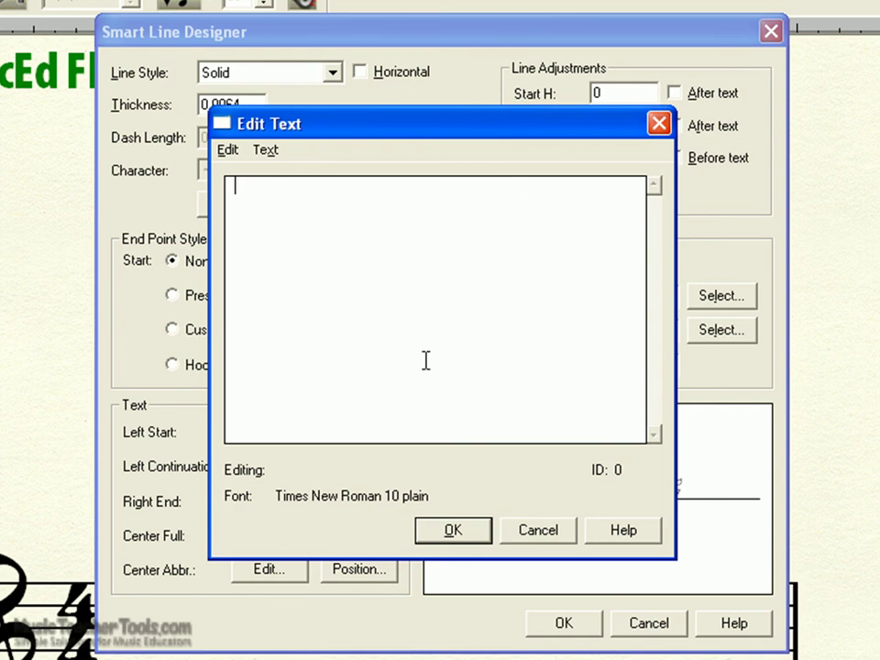
key("ctrl+v")
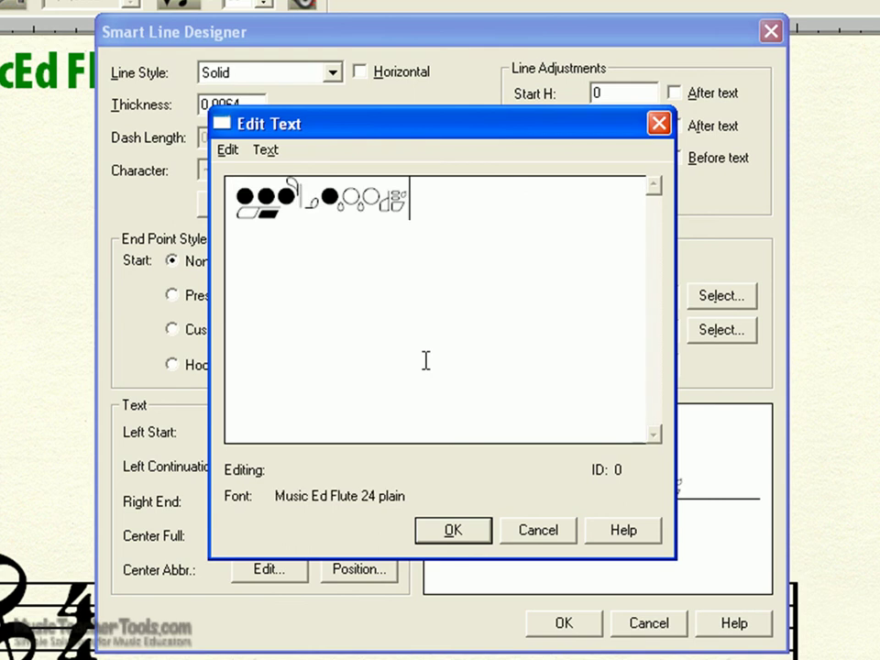
left_click(465, 528)
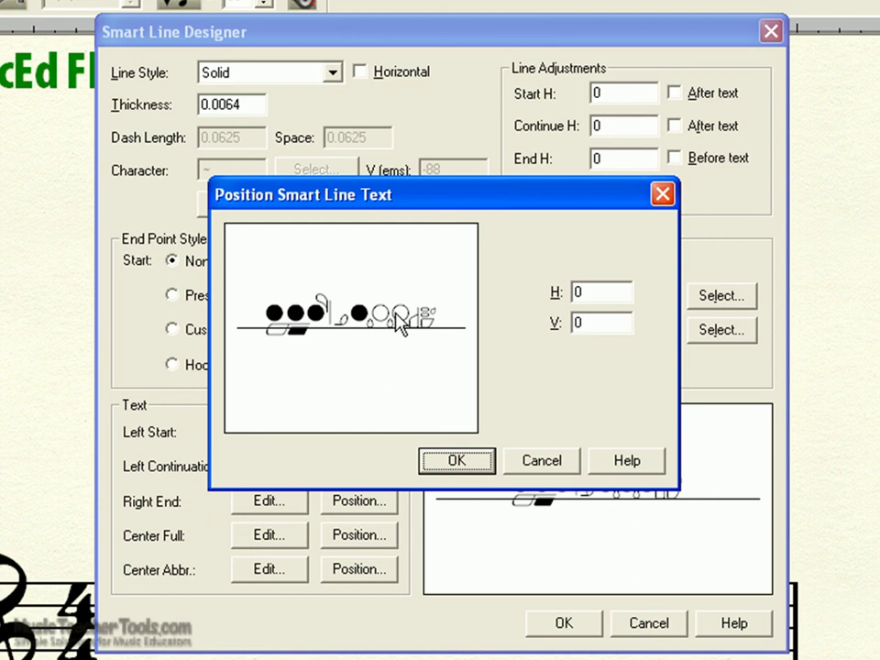
Move both the Center Full and Center Abbr. fingering text down to V -0.125.
left_click_drag(395, 319, 396, 332)
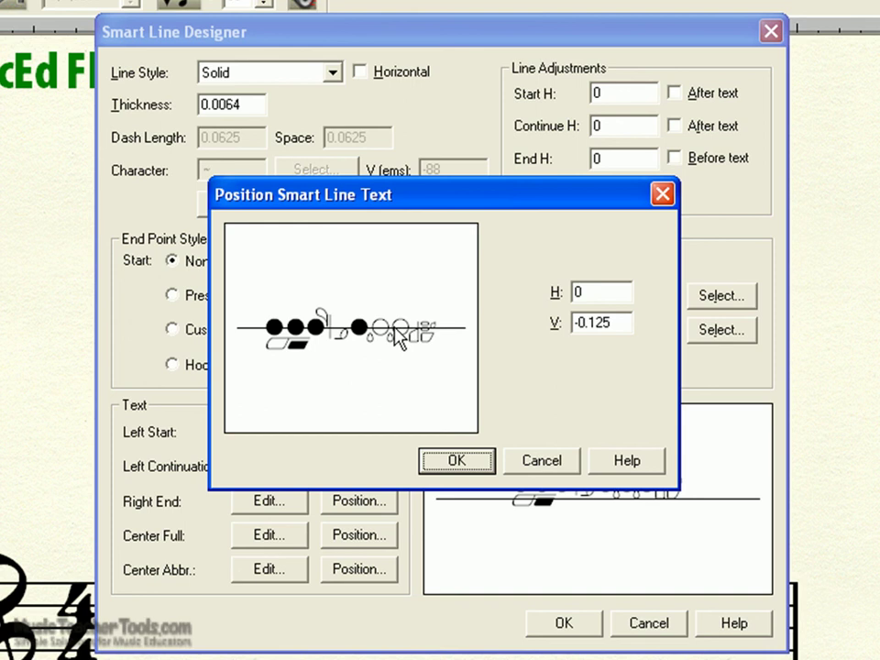
left_click(453, 459)
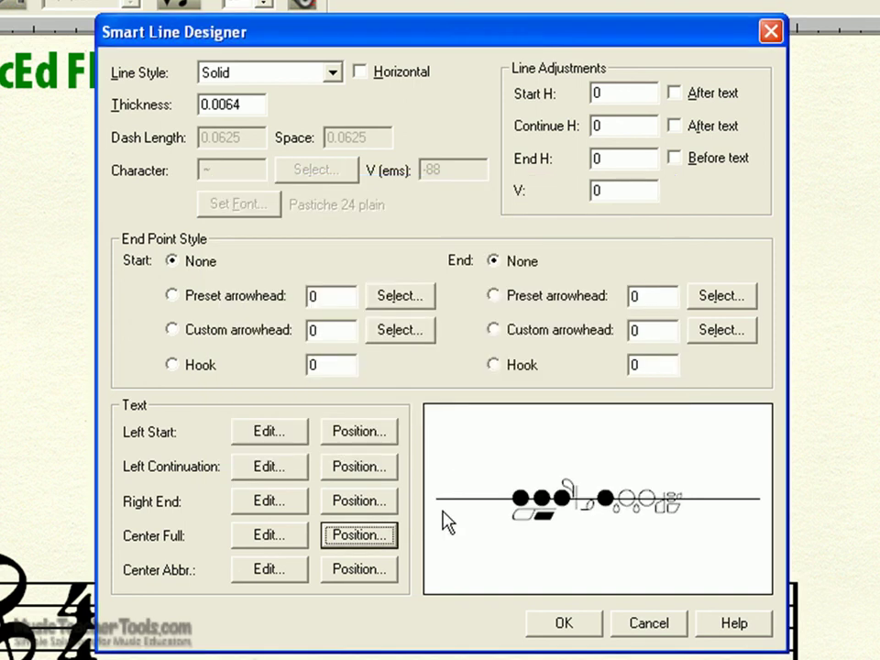
left_click(359, 569)
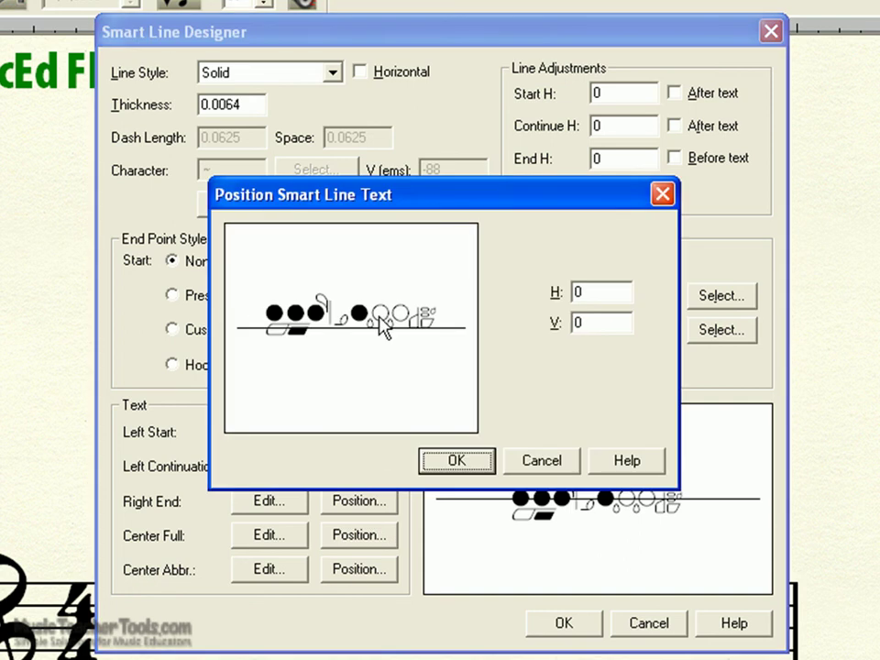
left_click_drag(377, 313, 381, 345)
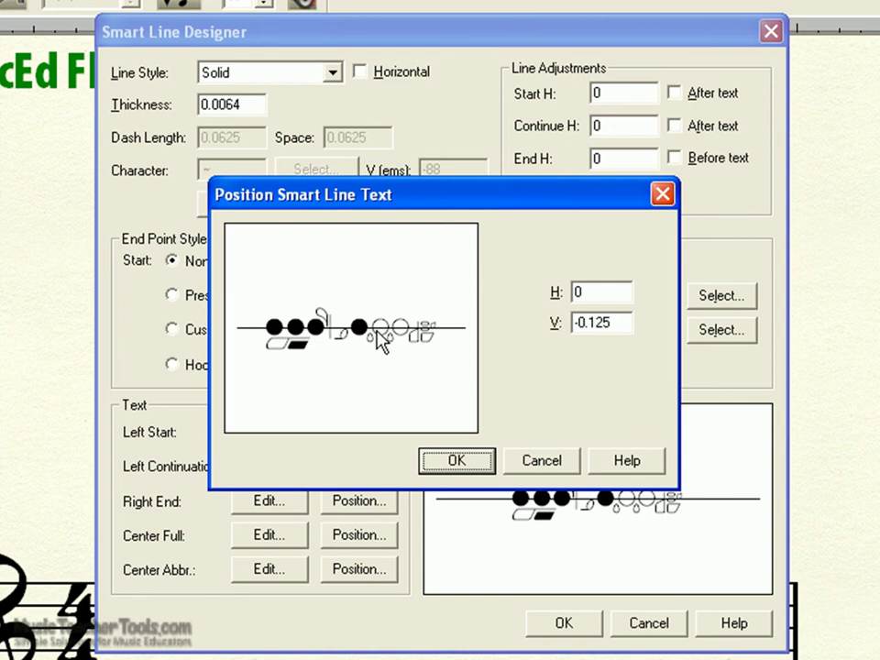
left_click(453, 459)
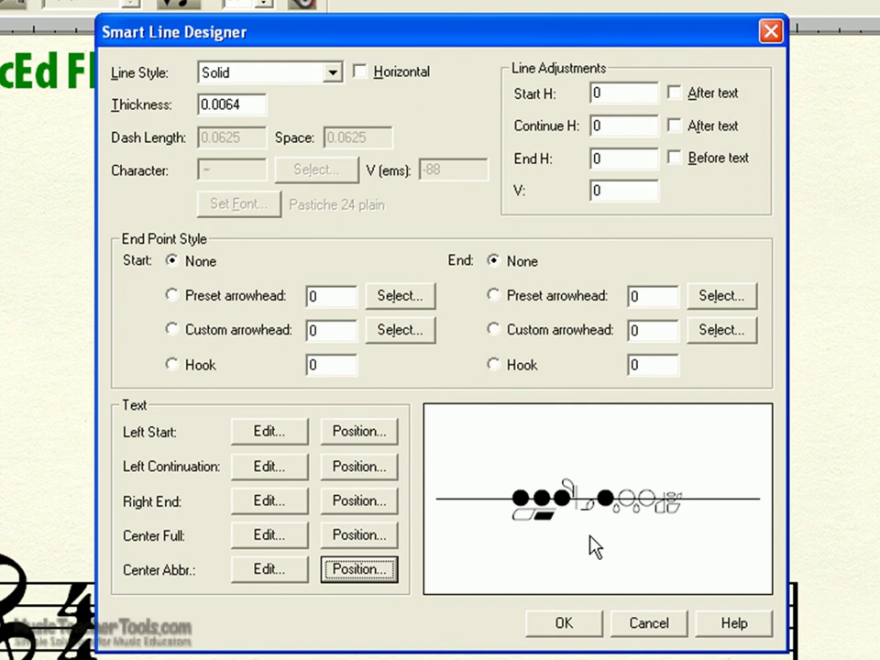
Save the fingering line design and select it for drawing.
left_click(585, 629)
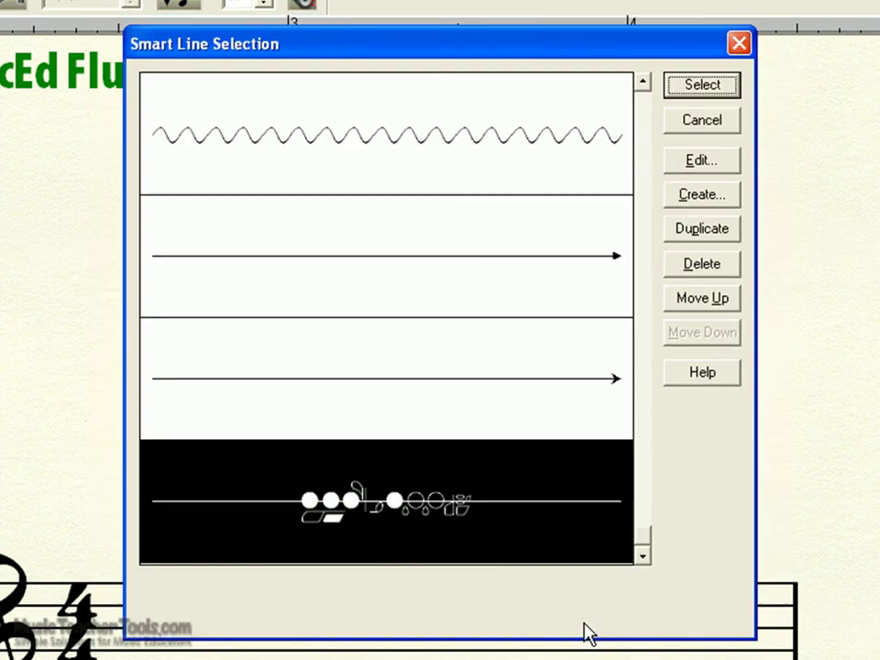
left_click(716, 87)
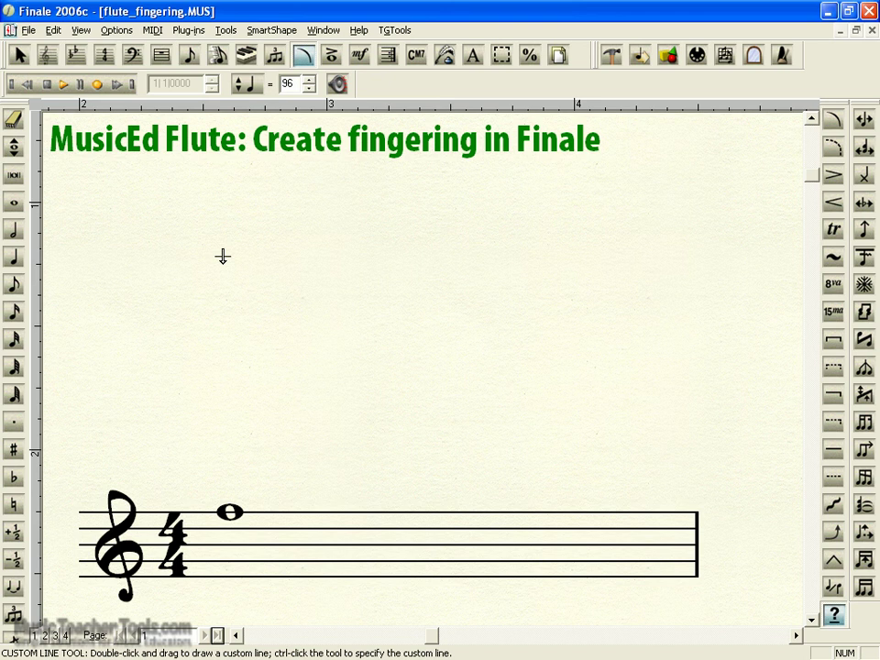
Draw a vertical fingering line down to the F whole note, then delete a diagonal test line.
double_click(223, 257)
left_click_drag(222, 256, 228, 589)
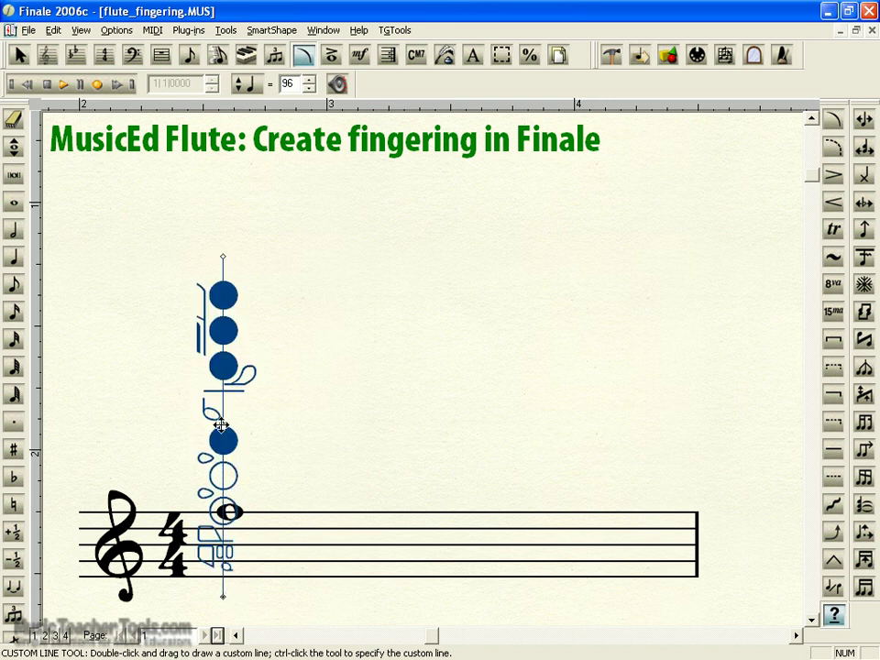
left_click_drag(228, 428, 229, 334)
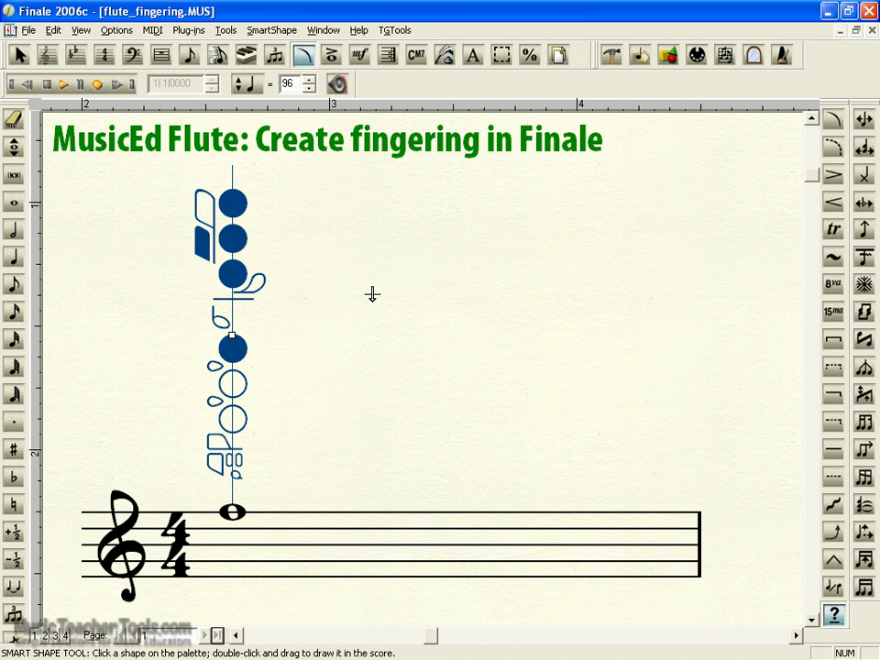
left_click_drag(356, 228, 531, 536)
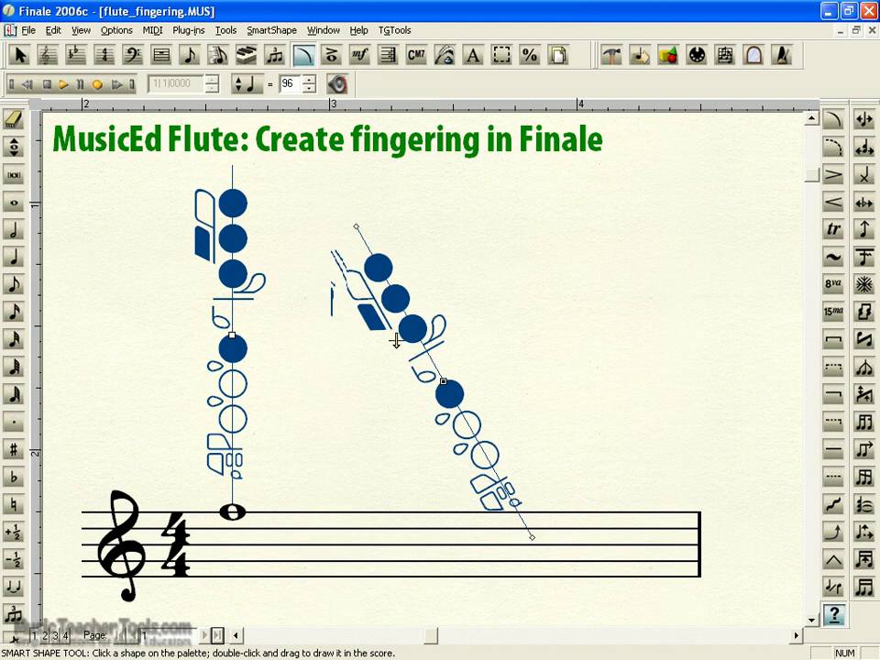
key("Delete")
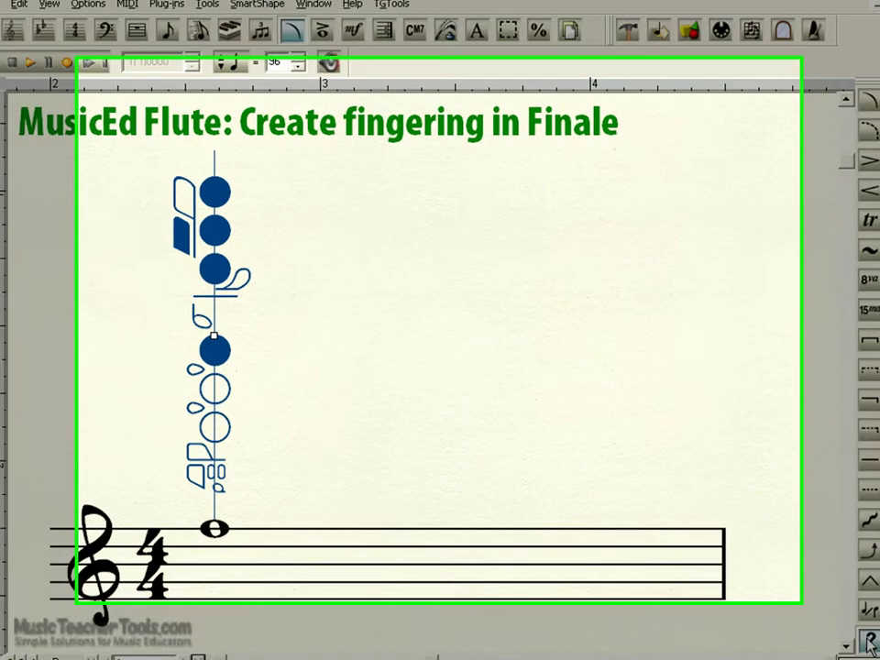
Reopen the fingering line in the Smart Line Designer from the custom line list.
left_click(833, 619, "ctrl")
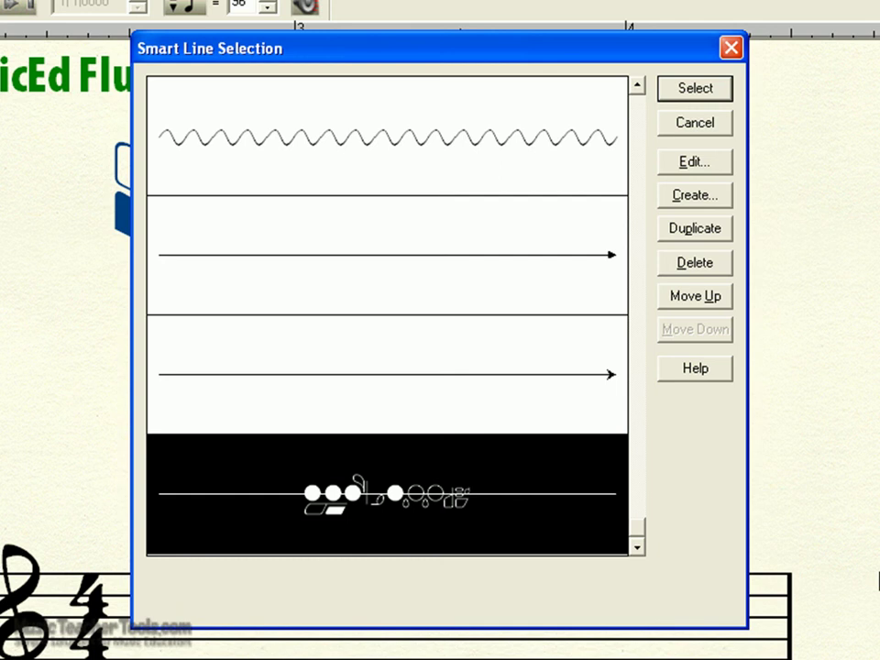
left_click(689, 163)
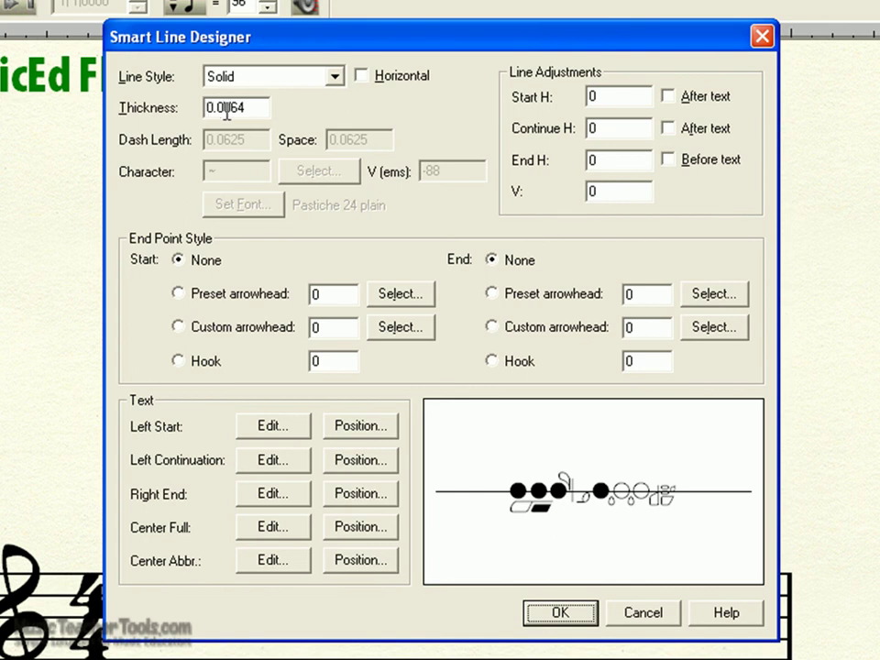
Set the fingering line's thickness to 0 and save the design.
left_click_drag(251, 107, 199, 108)
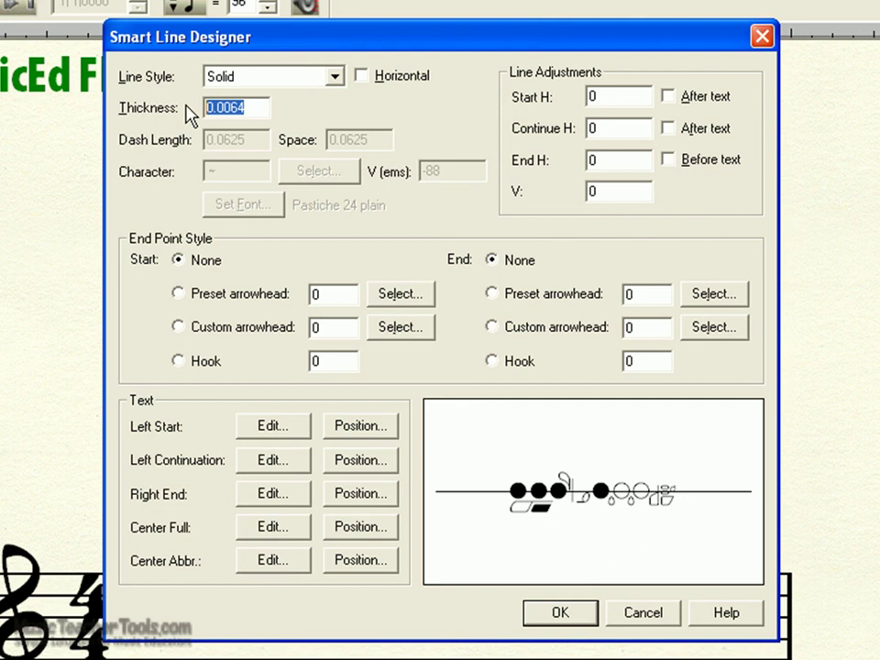
type("0")
left_click(594, 160)
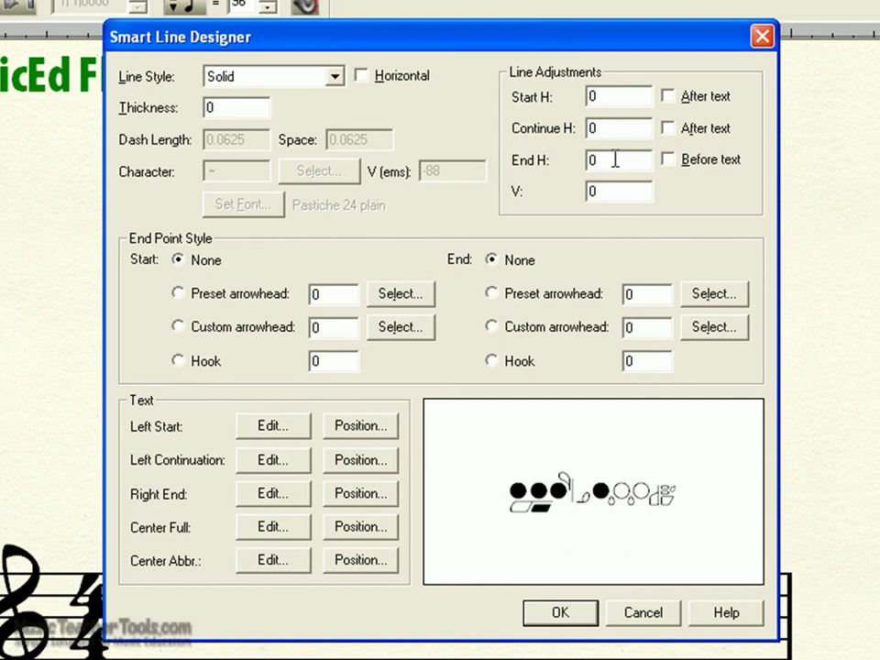
left_click(560, 614)
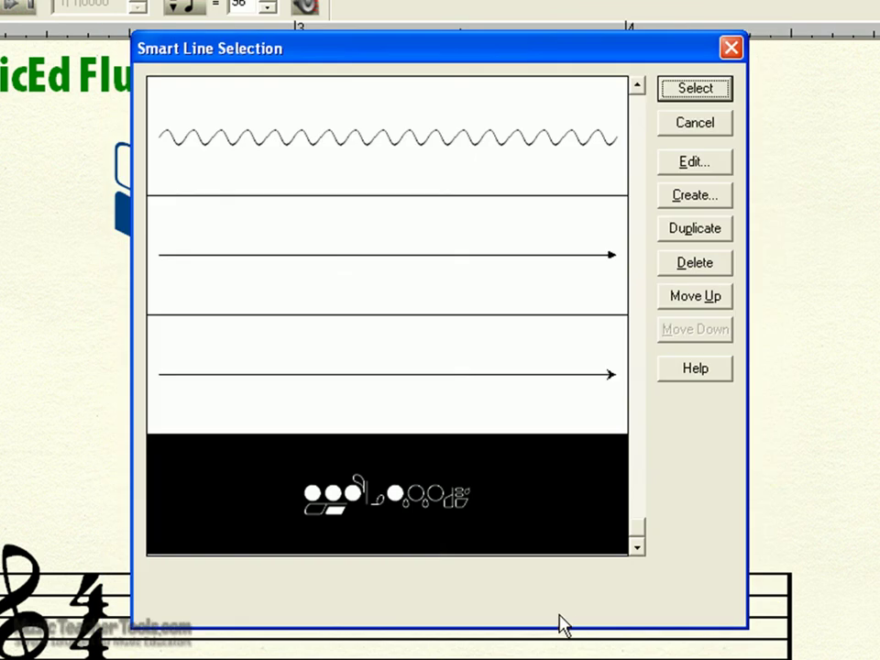
Apply the zero-thickness smart line so the flute fingering diagram above the F note has no vertical line.
left_click(708, 91)
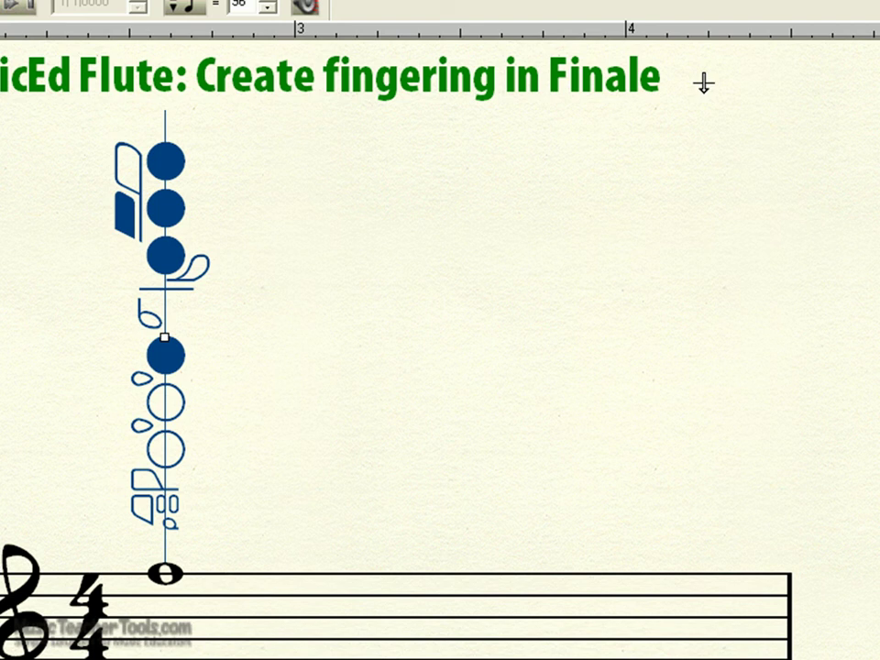